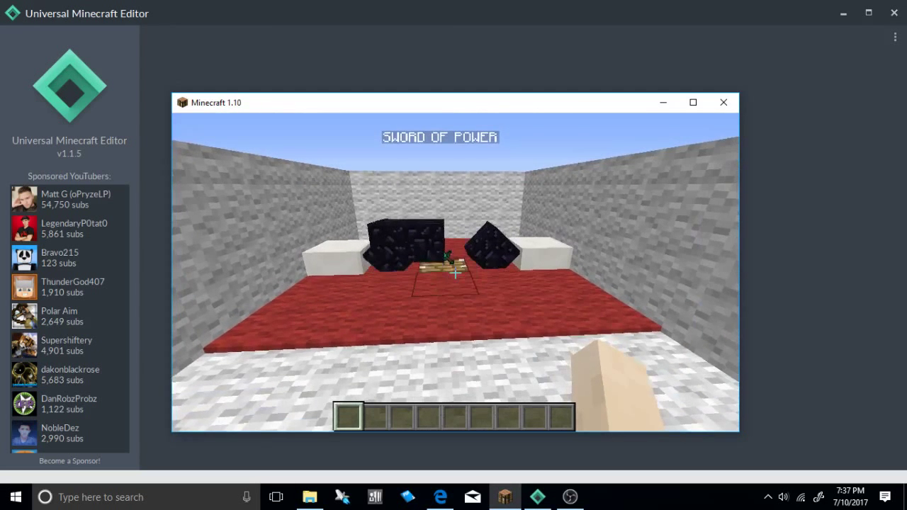
Save and quit the Minecraft world to the title screen and switch to Universal Minecraft Editor.
key(w)
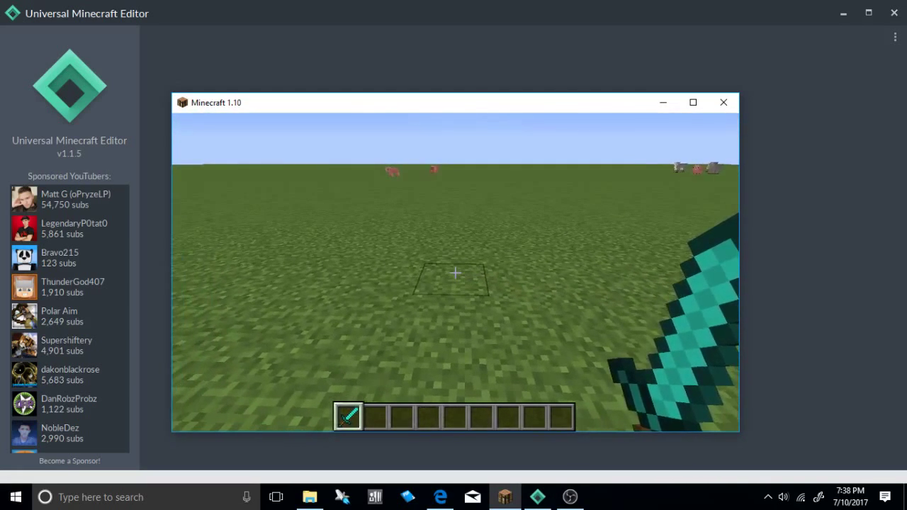
key(Escape)
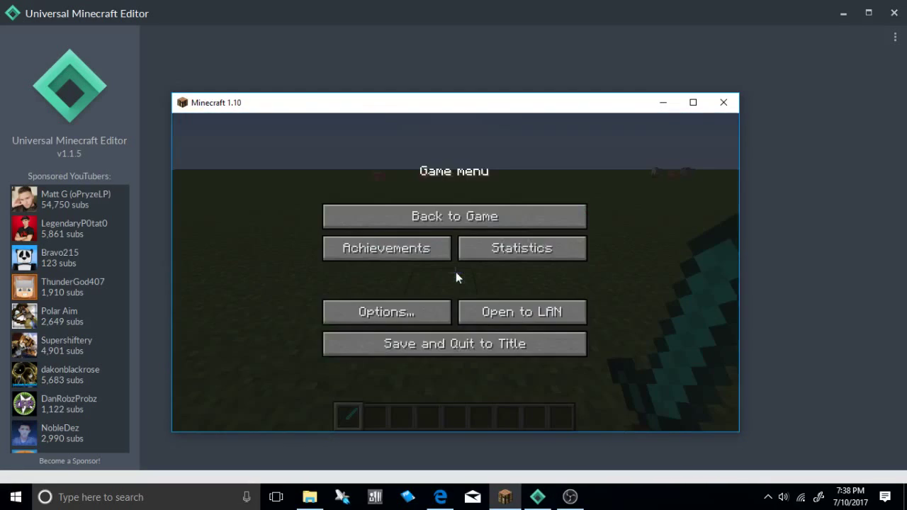
click(446, 349)
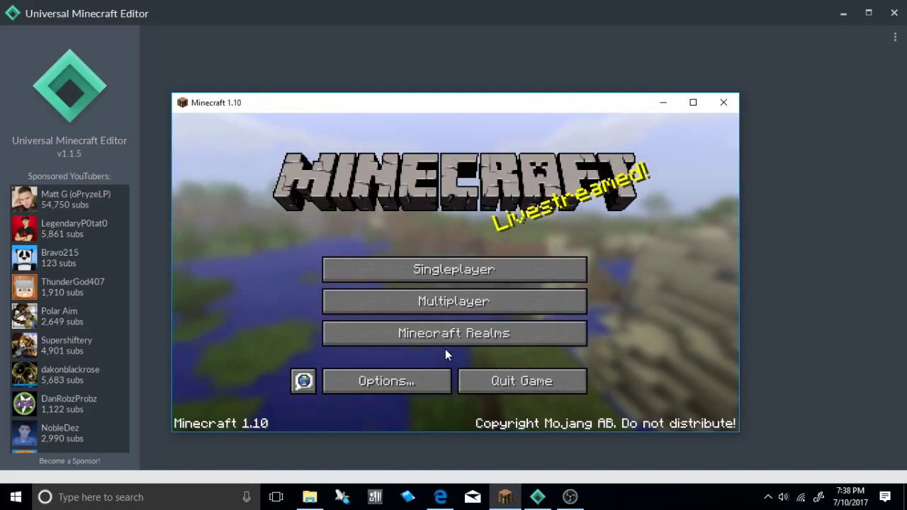
click(458, 61)
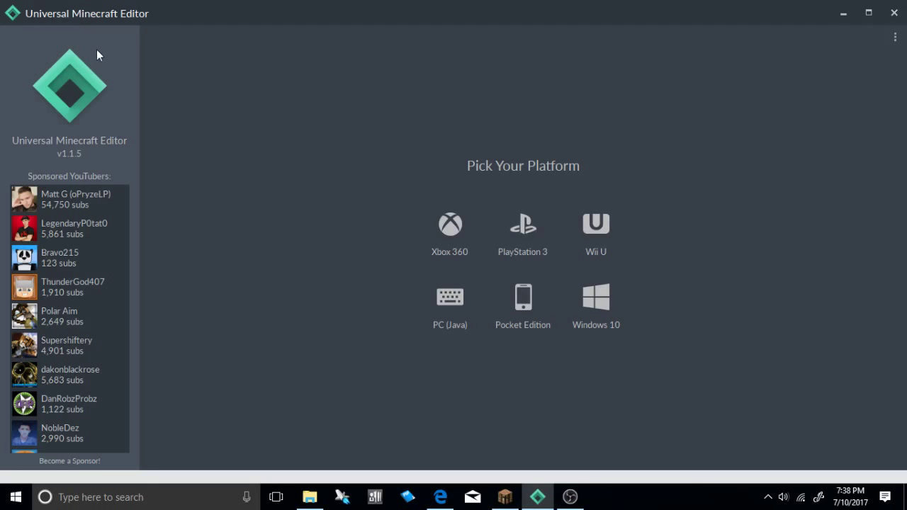
Open the PC (Java) world "minecraft display" for editing.
click(445, 319)
scroll(441, 268, down, 15)
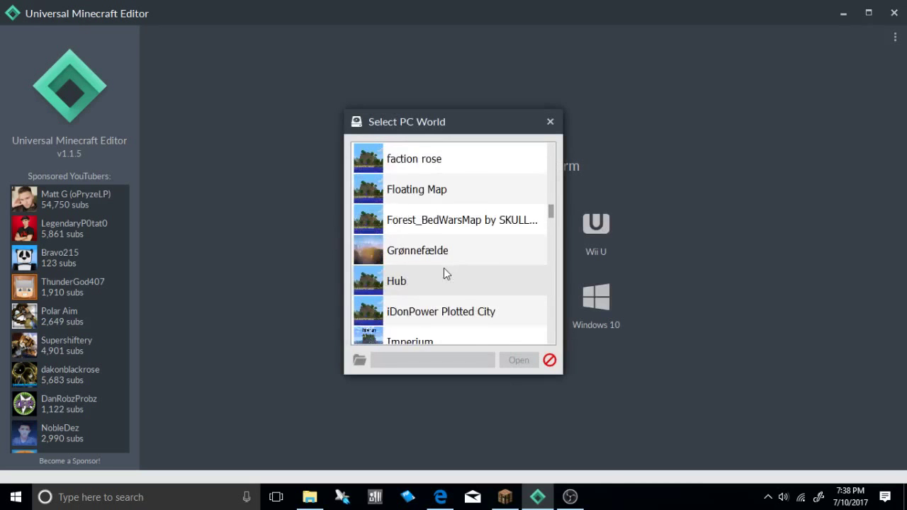
scroll(447, 273, down, 4)
scroll(445, 274, up, 2)
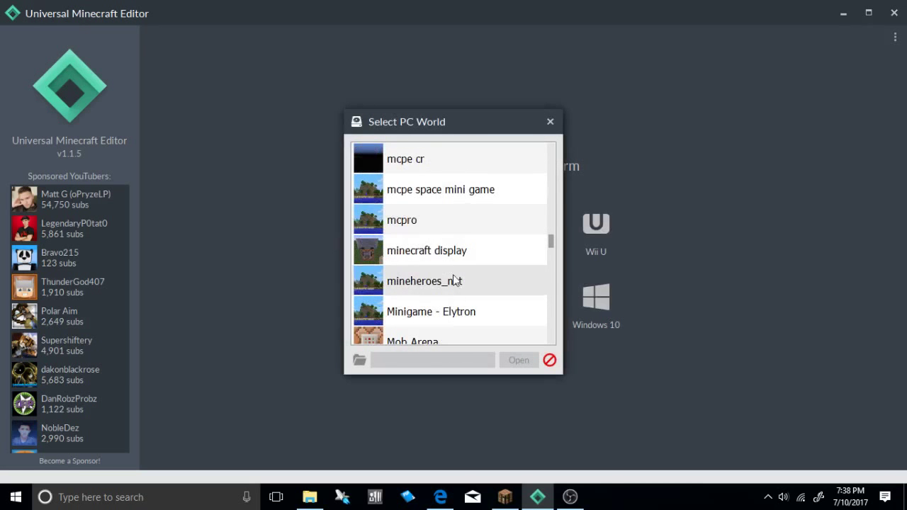
click(446, 251)
click(506, 355)
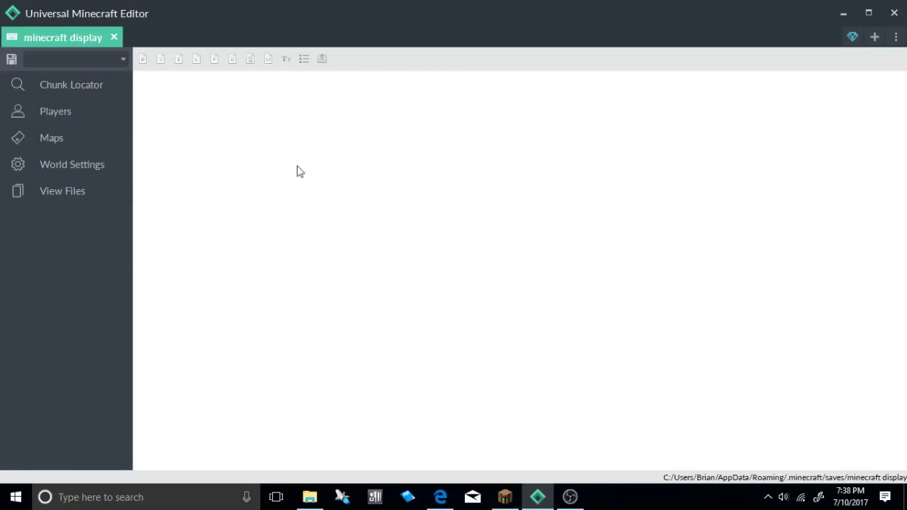
Open the world's player data and expand the player's Pos entry to read the coordinates.
click(57, 115)
click(79, 132)
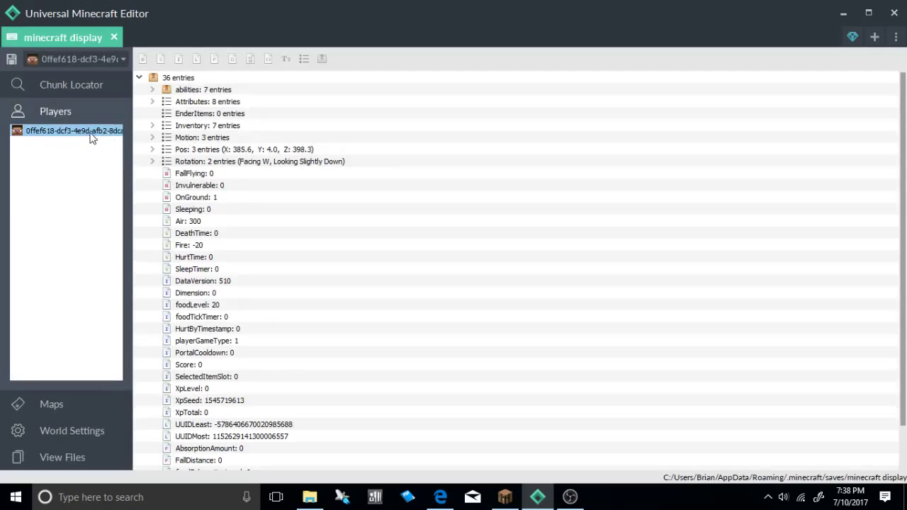
click(152, 150)
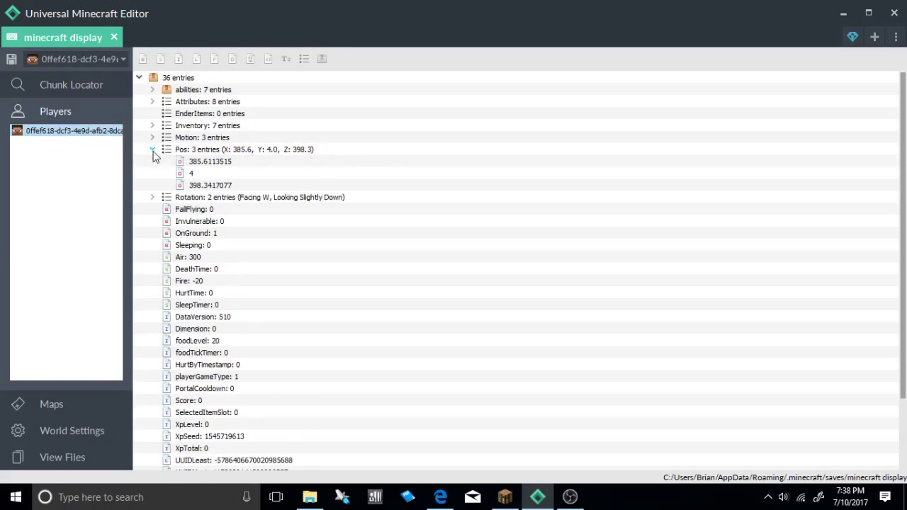
Locate and open the chunk at block coordinates X 385, Z 398 with the Chunk Locator.
click(78, 86)
drag(469, 202, 264, 226)
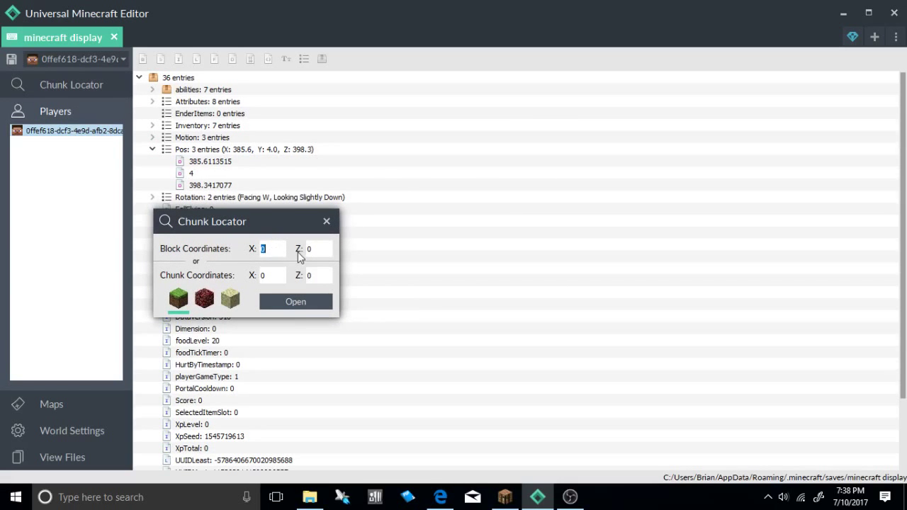
text(385)
double_click(320, 256)
text(398)
click(310, 304)
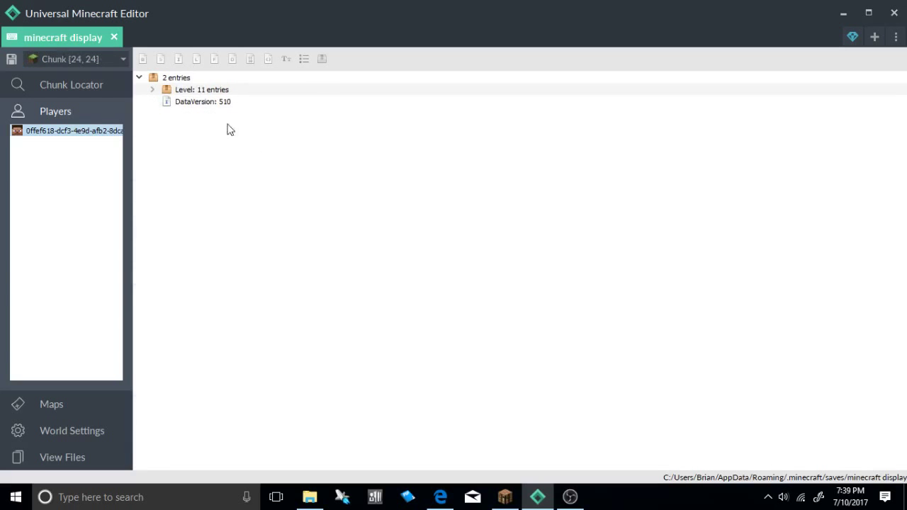
Expand the chunk's Level and Entities lists and examine the first minecart's entries.
click(152, 89)
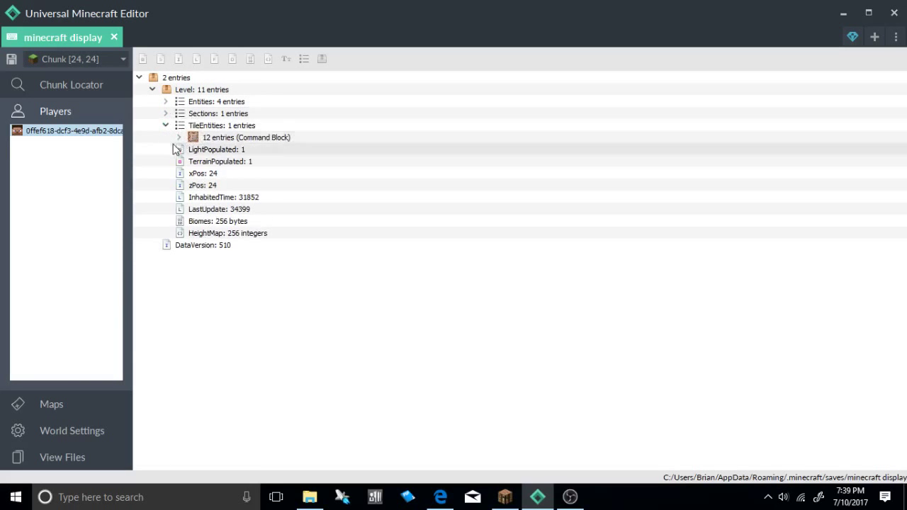
click(167, 104)
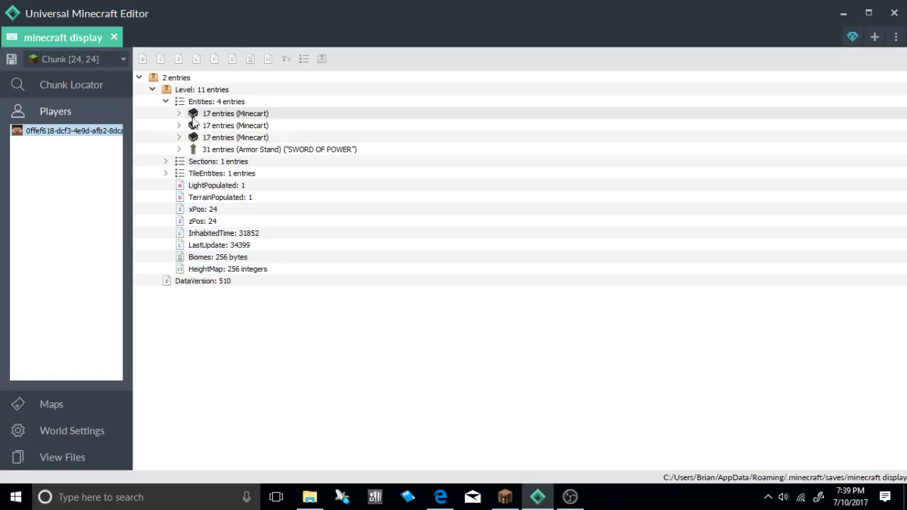
click(179, 114)
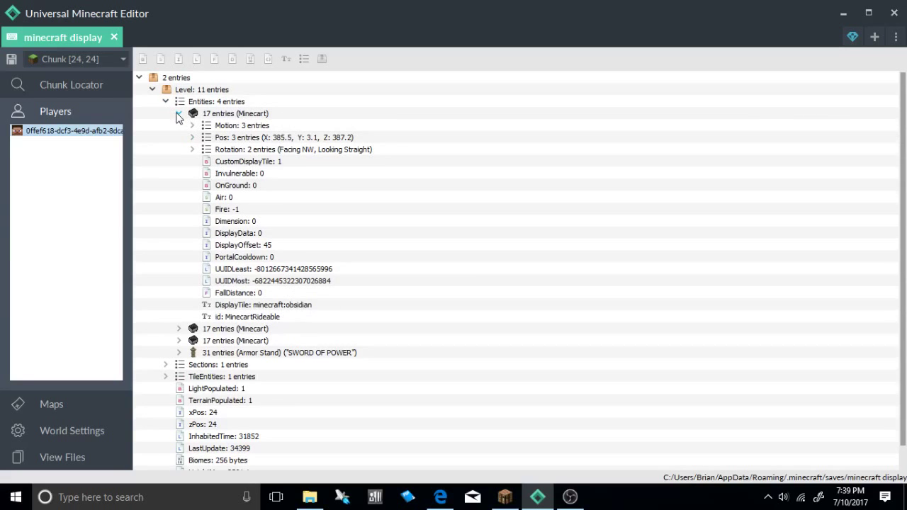
click(178, 114)
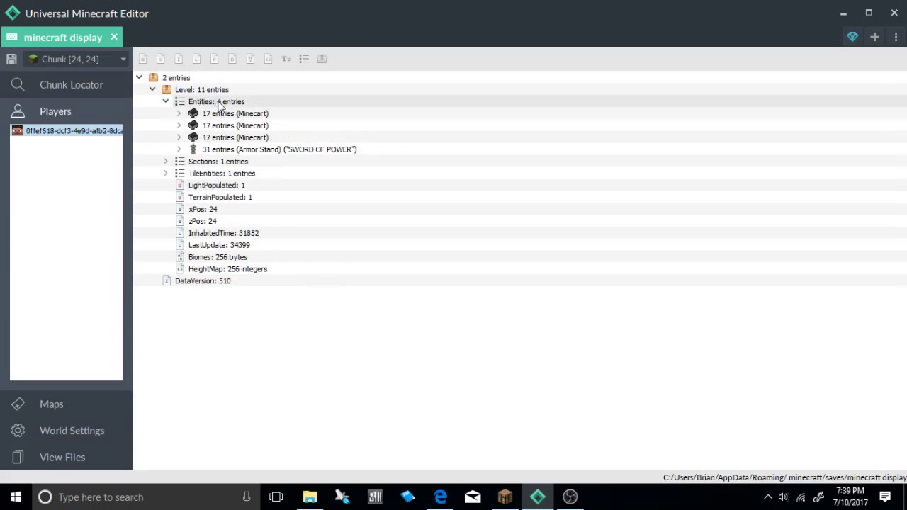
Switch to Edge and copy all the raw paste data of the "custom minecraft display" Pastebin page.
click(442, 498)
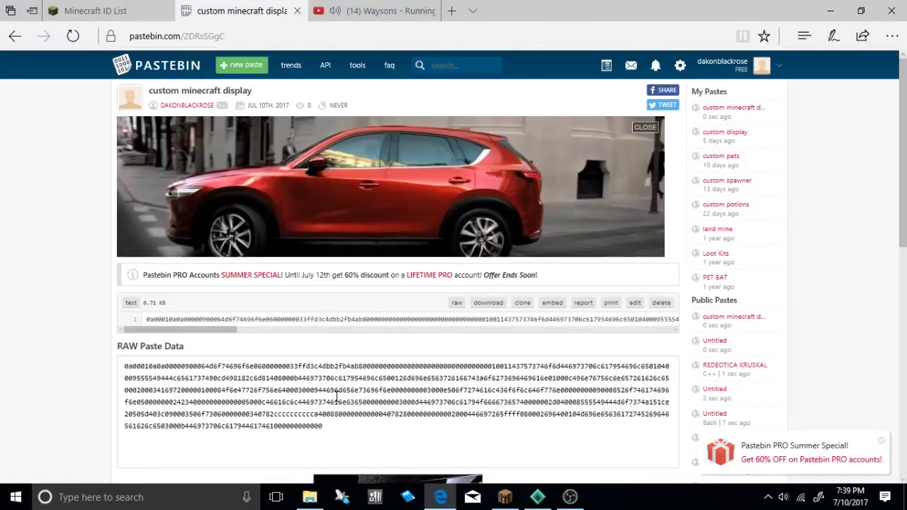
right_click(336, 397)
click(335, 397)
key(ctrl+a)
right_click(319, 398)
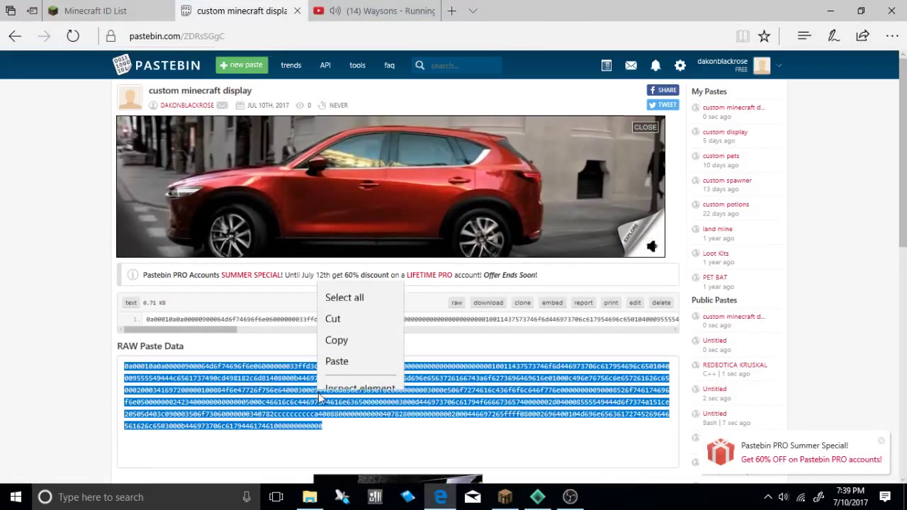
click(337, 324)
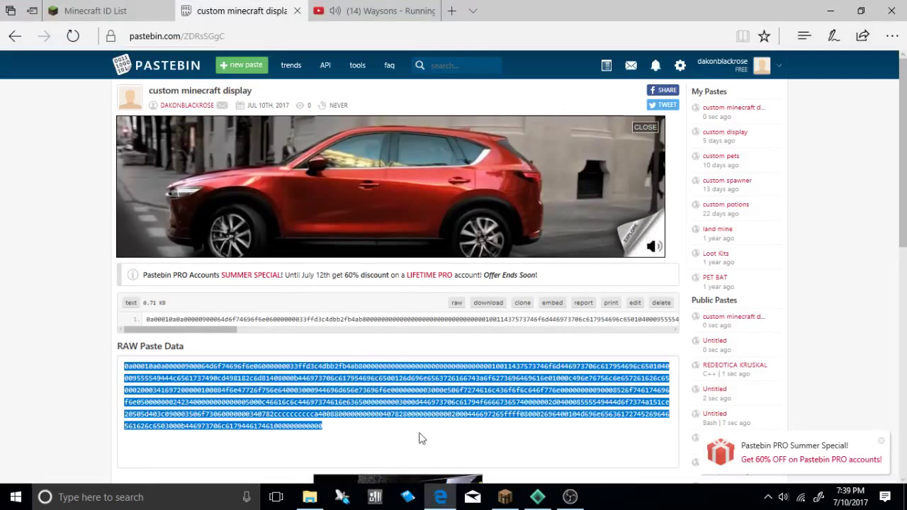
Switch back to Universal Minecraft Editor and paste the copied minecart data into the chunk's Entities list.
click(537, 497)
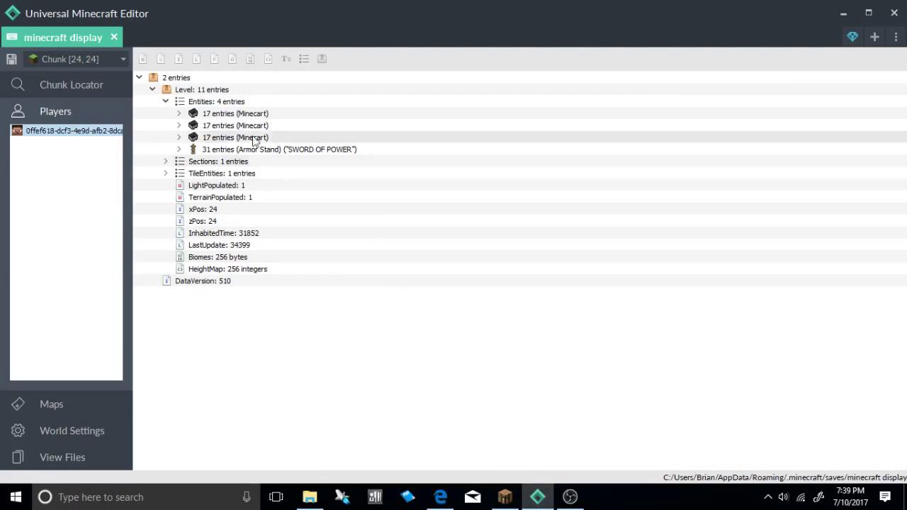
click(216, 104)
click(234, 125)
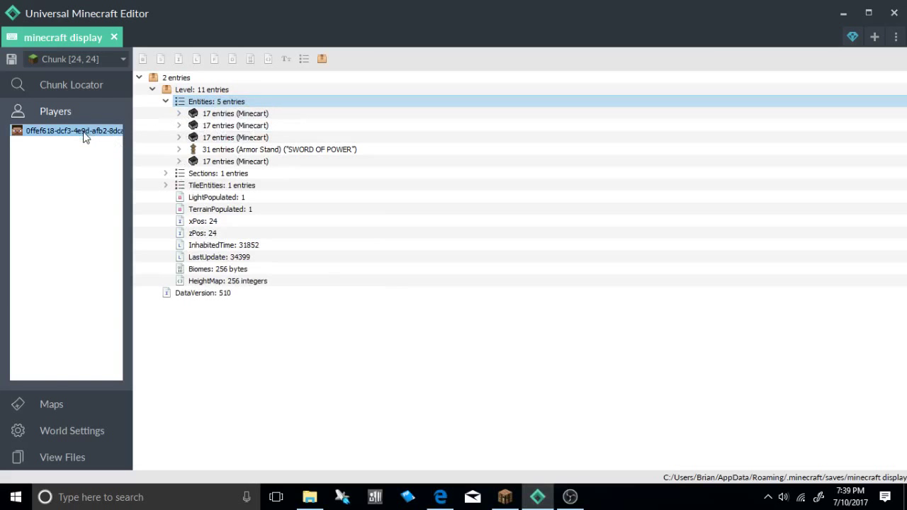
Expand the first minecart in the Entities list and delete its Pos entry.
click(178, 113)
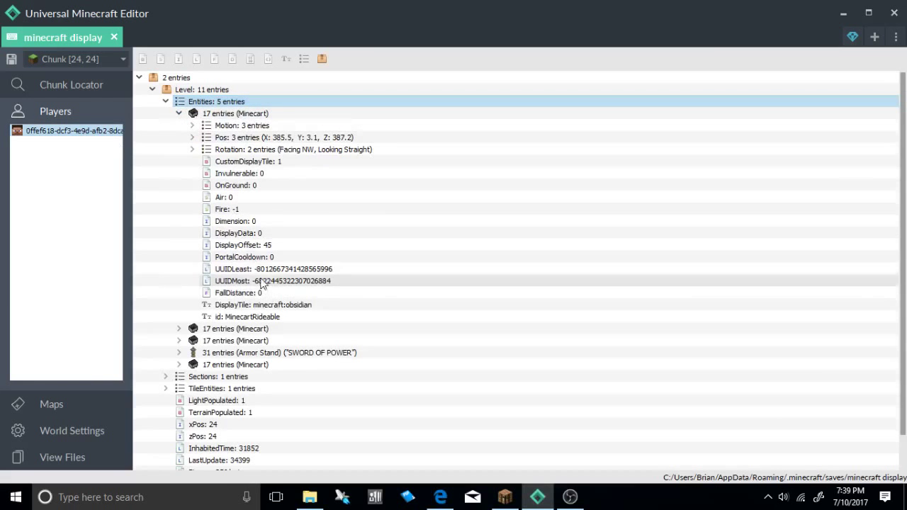
click(193, 138)
right_click(231, 139)
click(259, 162)
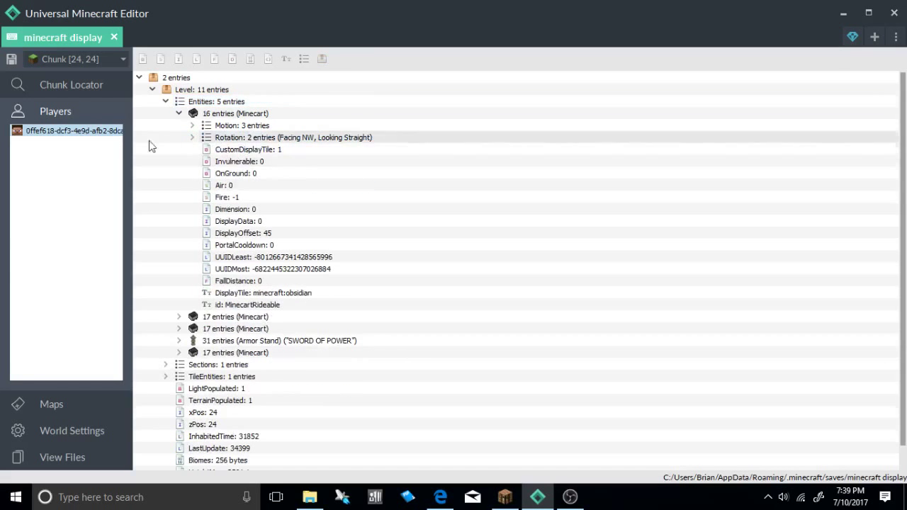
Return to the player data and copy the player's Pos entry.
click(51, 136)
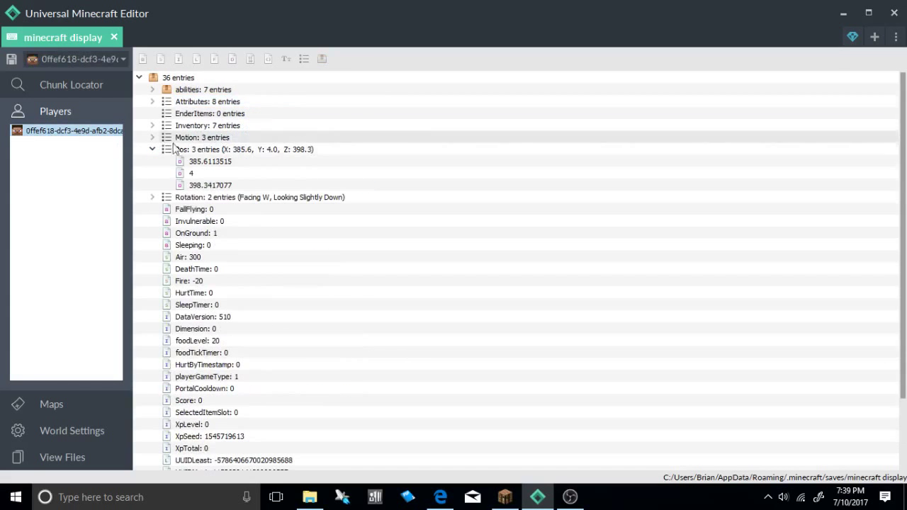
click(210, 152)
click(234, 159)
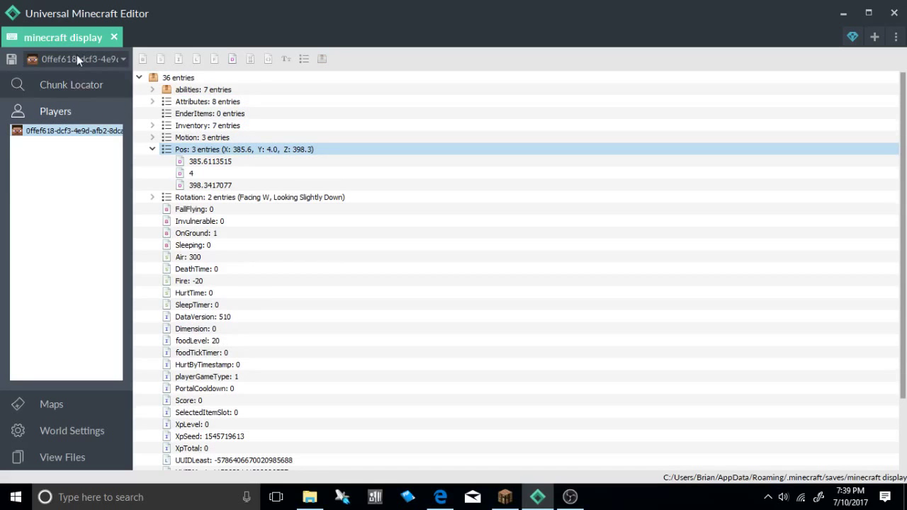
Go back to Chunk [24, 24] and paste the player's Pos entry into the first minecart.
click(76, 56)
click(68, 87)
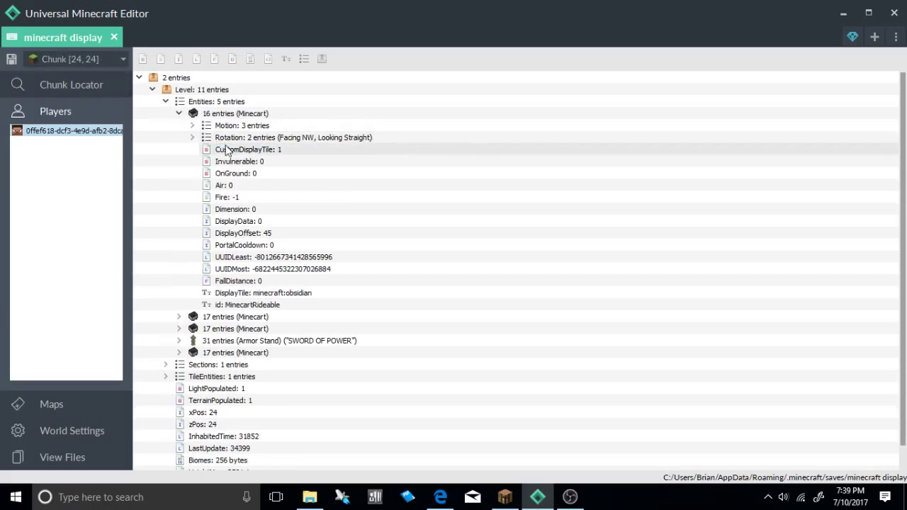
click(191, 114)
right_click(192, 113)
click(236, 138)
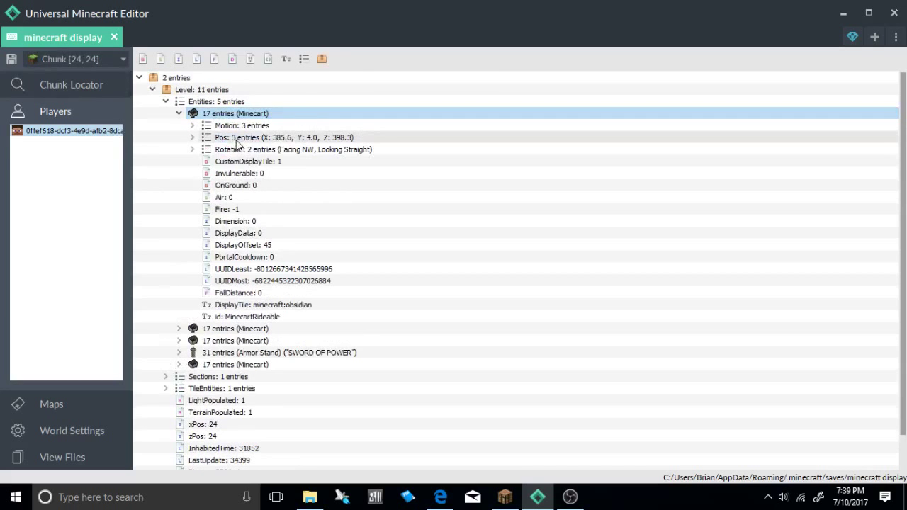
Save the edited world, then switch to Minecraft and load it from the singleplayer world list.
click(12, 59)
click(510, 276)
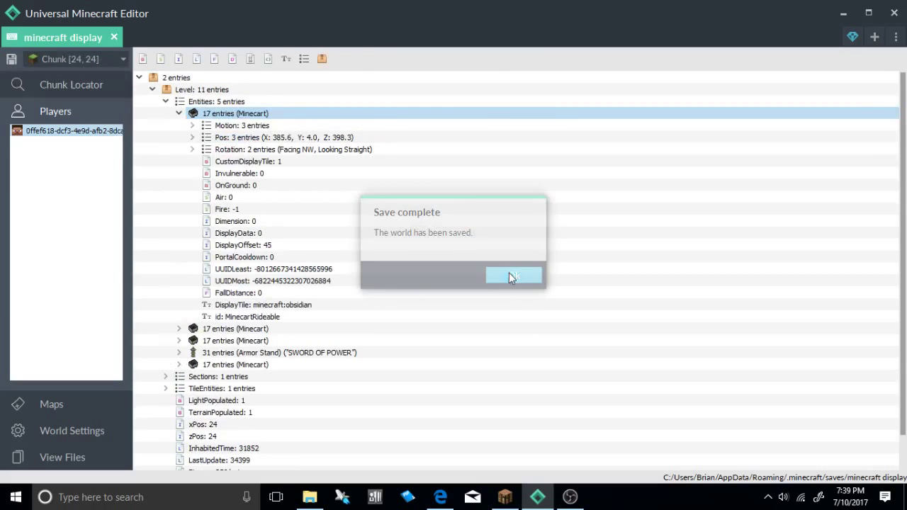
click(504, 497)
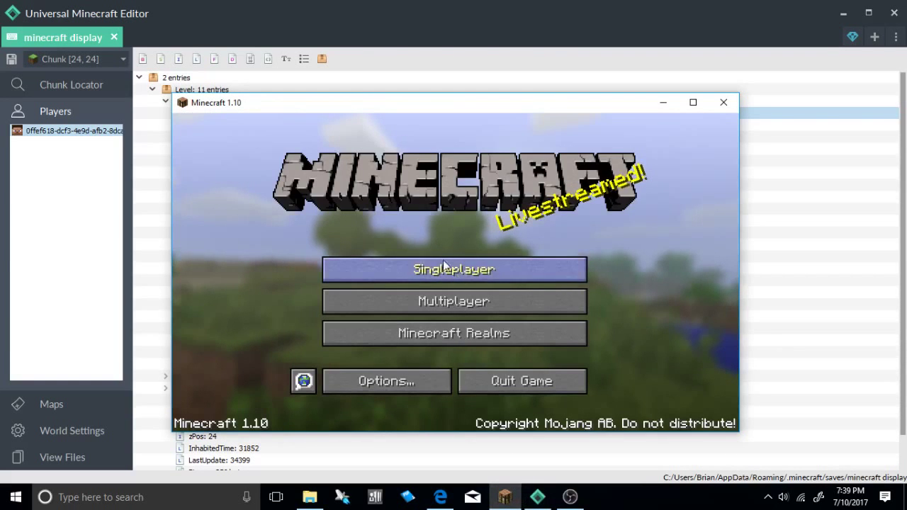
click(445, 268)
click(369, 186)
click(350, 375)
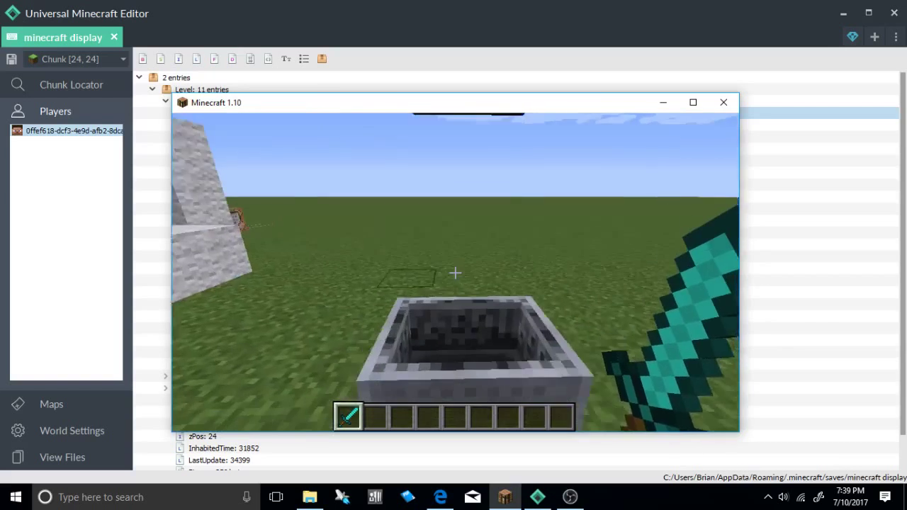
Examine the moved minecart and its obsidian block in the game, then quit to title and return to the editor.
key(2)
right_click(455, 273)
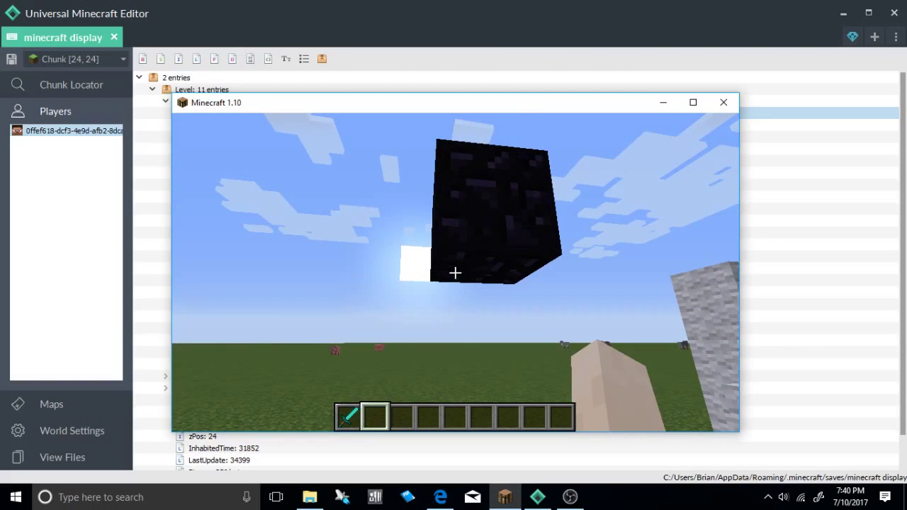
key(Escape)
click(470, 351)
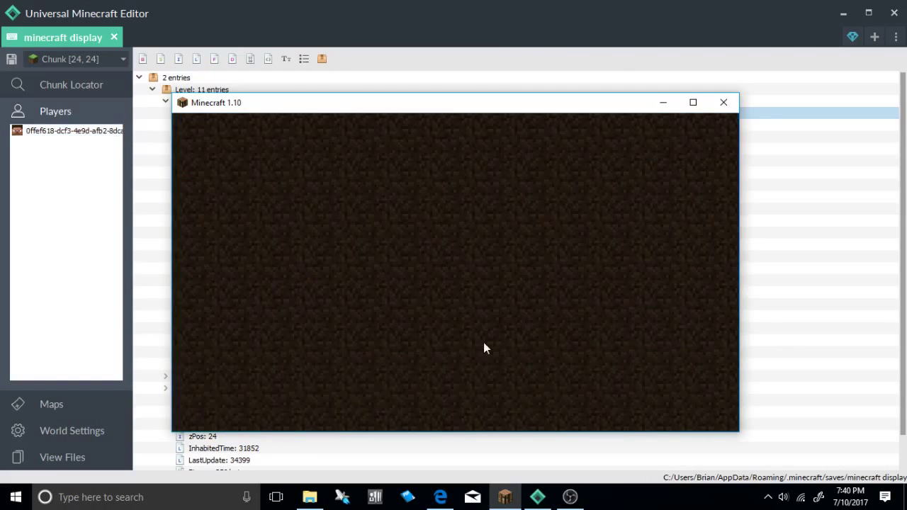
click(410, 12)
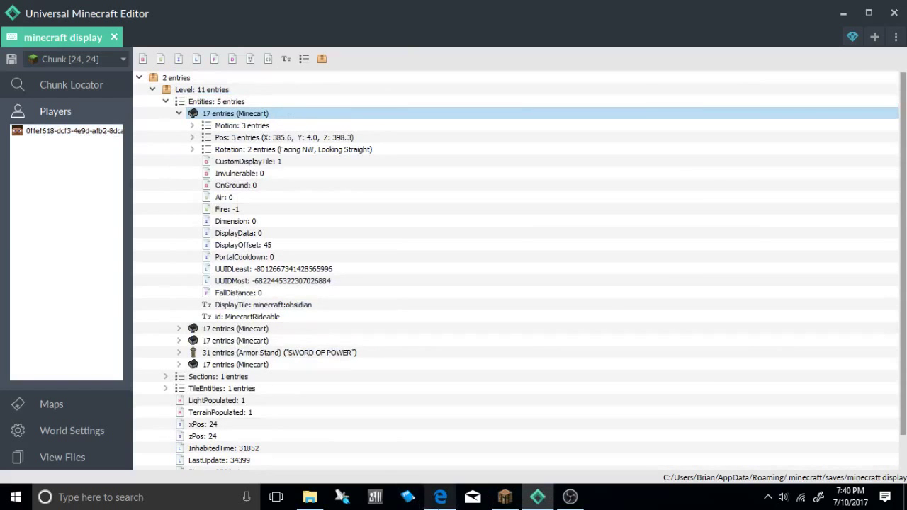
Switch to the Minecraft ID List page in Edge and copy the sponge block's ID, minecraft:sponge.
click(440, 497)
click(100, 10)
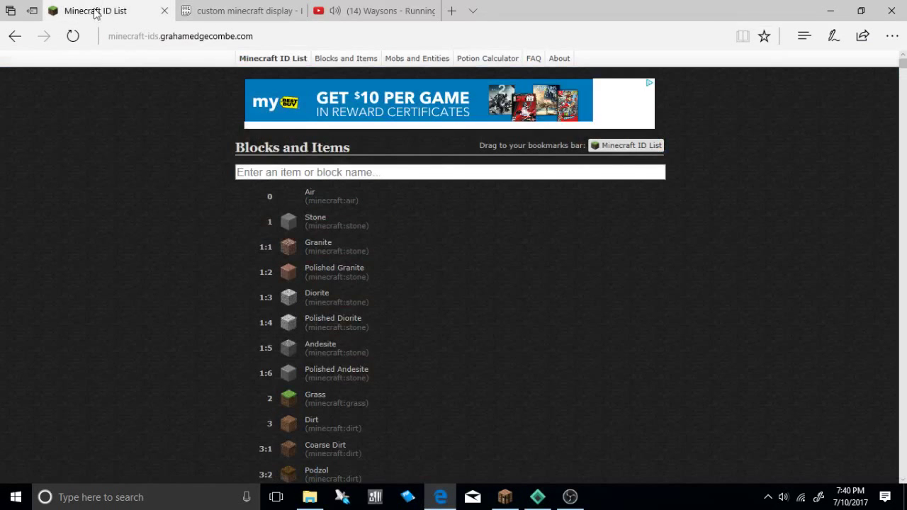
scroll(356, 361, down, 15)
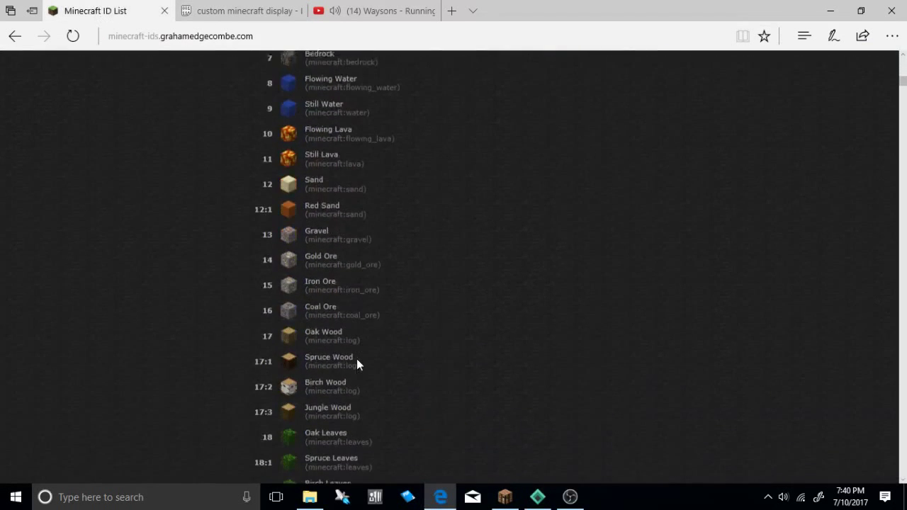
scroll(356, 365, up, 3)
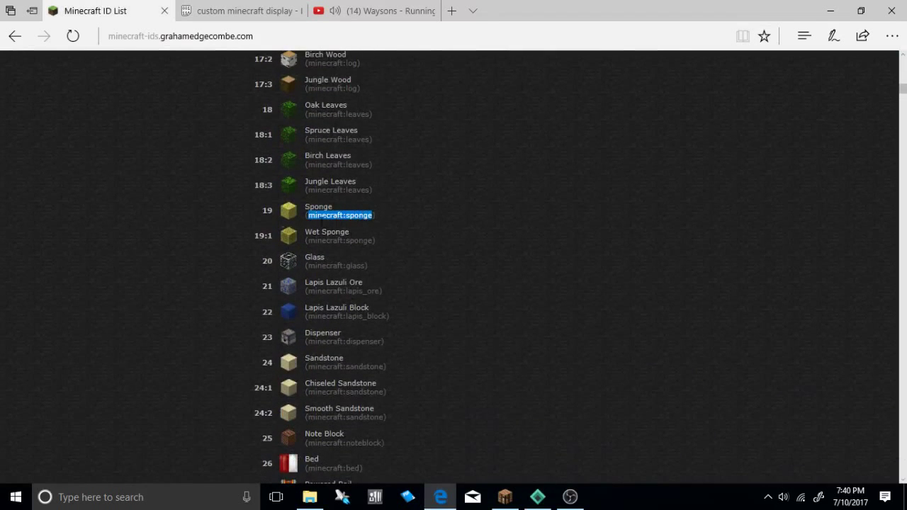
right_click(322, 216)
click(344, 283)
Return to Universal Minecraft Editor, set the first minecart's DisplayTile to minecraft:sponge, and save the world.
click(537, 497)
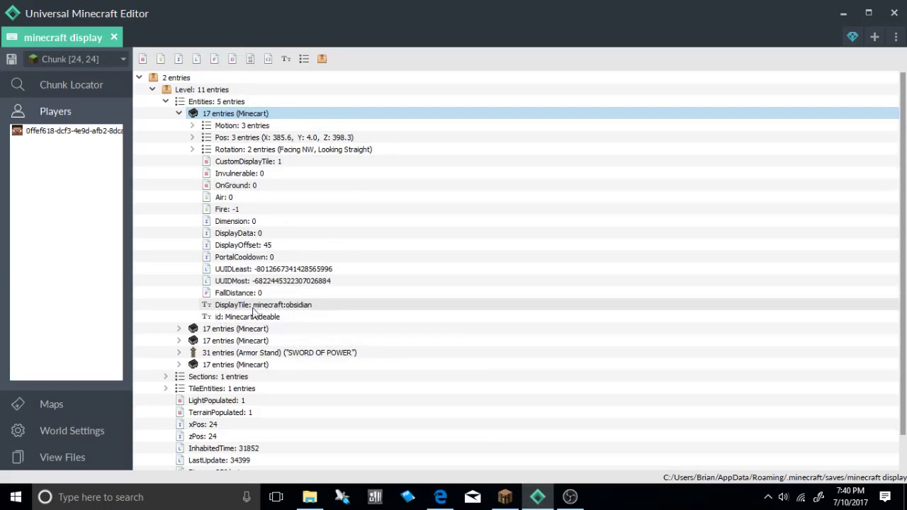
double_click(285, 308)
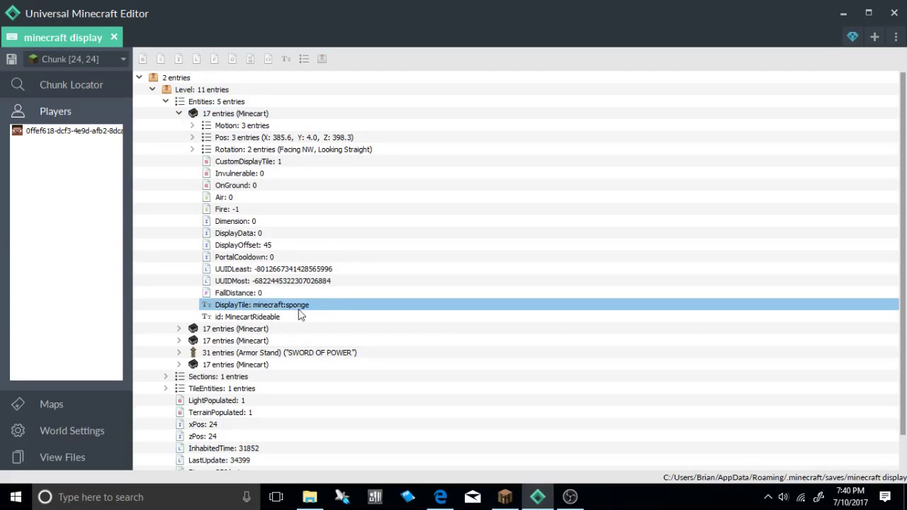
click(12, 60)
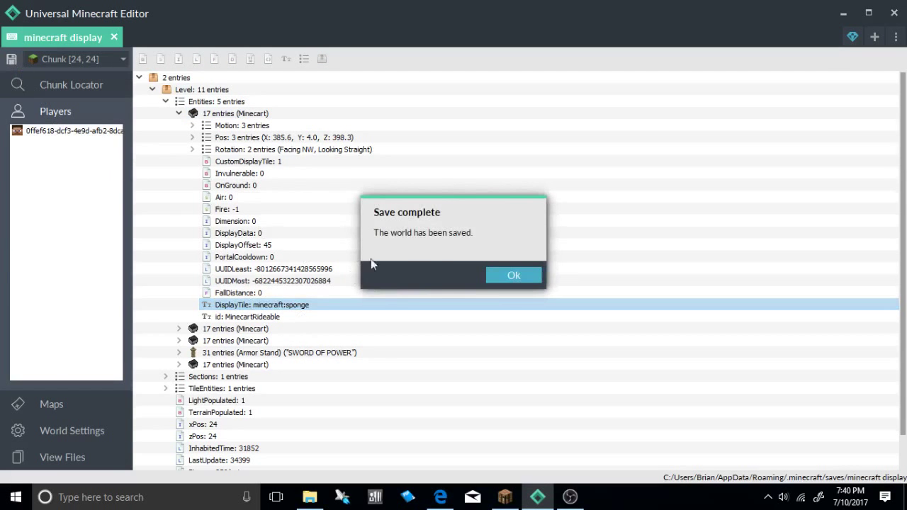
click(512, 276)
Switch to Minecraft and load the edited world from the singleplayer world list.
click(517, 499)
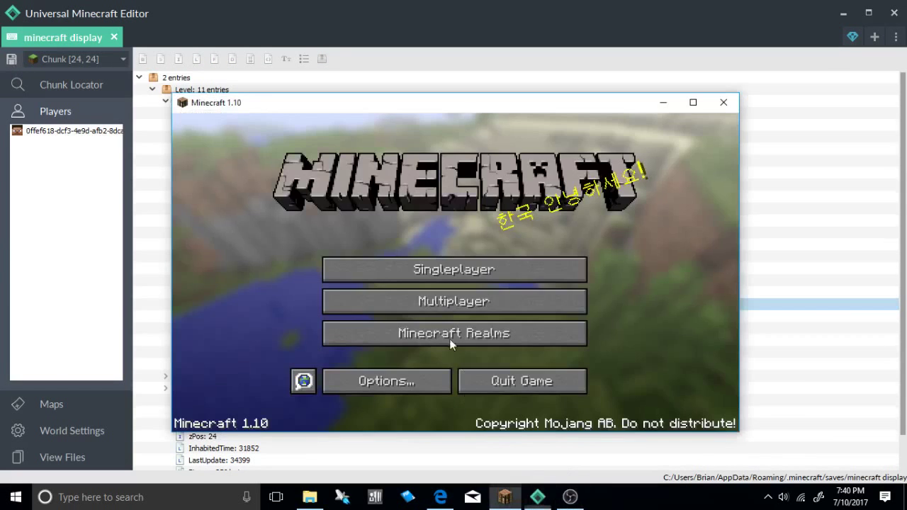
click(411, 268)
click(367, 171)
click(404, 375)
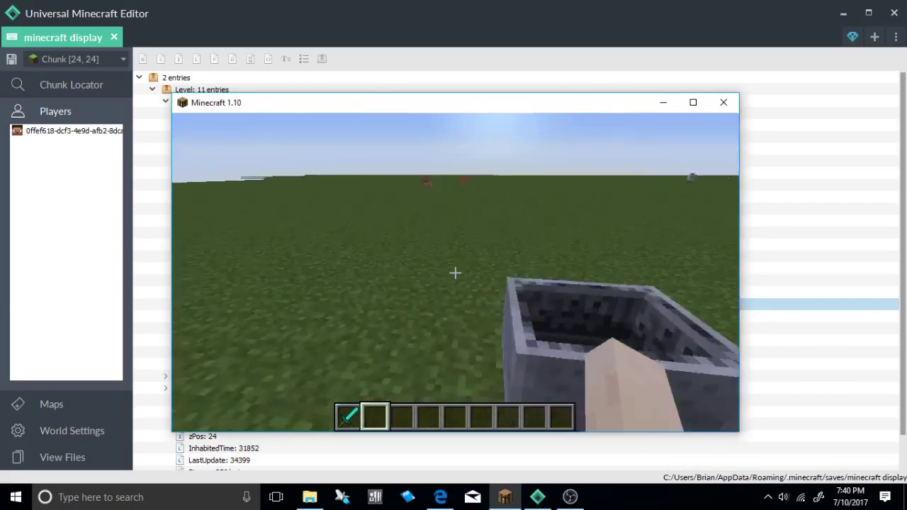
Walk around the Sword of Power display and the nearby minecart to examine their custom display blocks.
key(w)
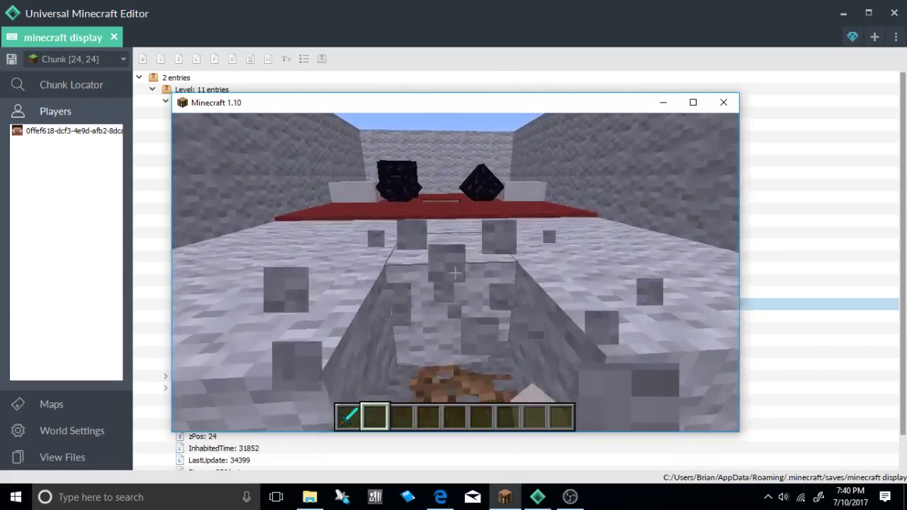
key(w)
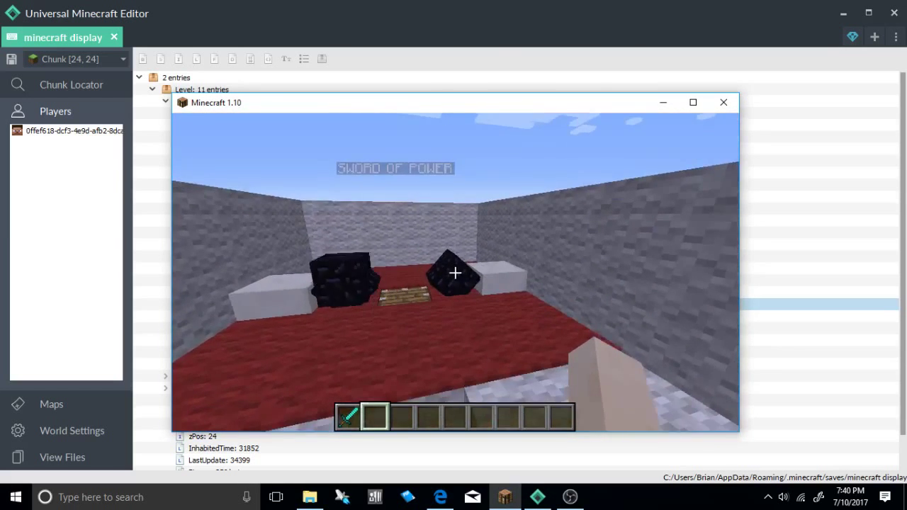
key(s)
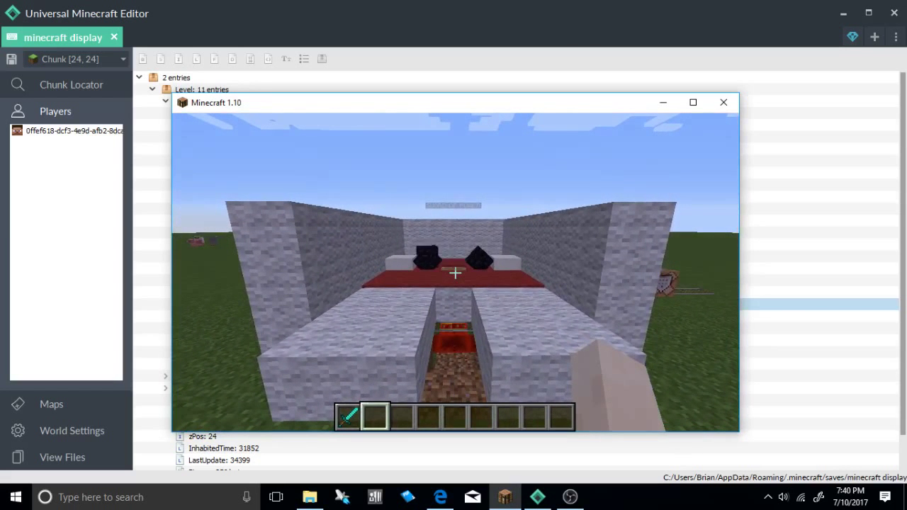
key(s)
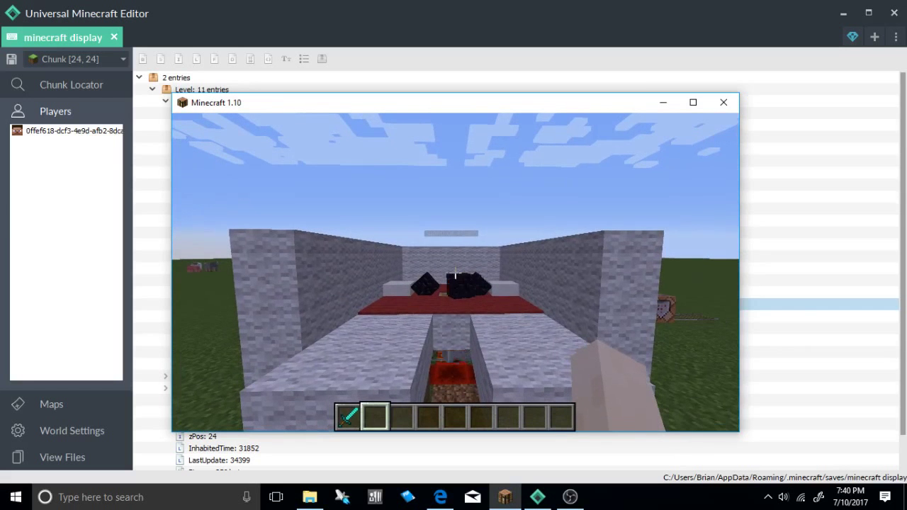
key(a)
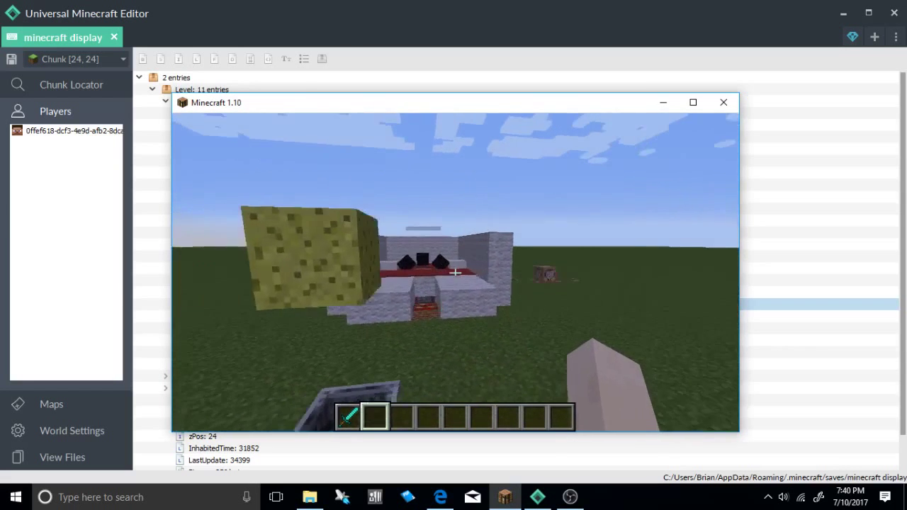
key(s)
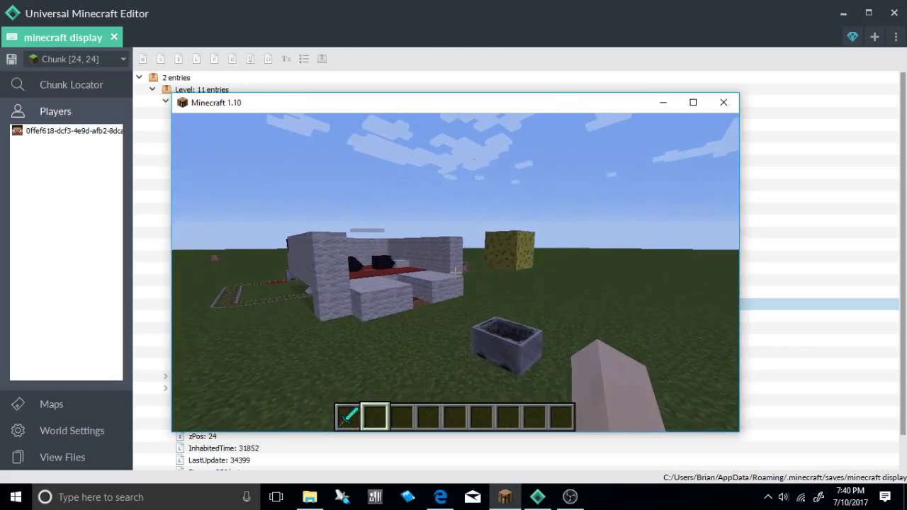